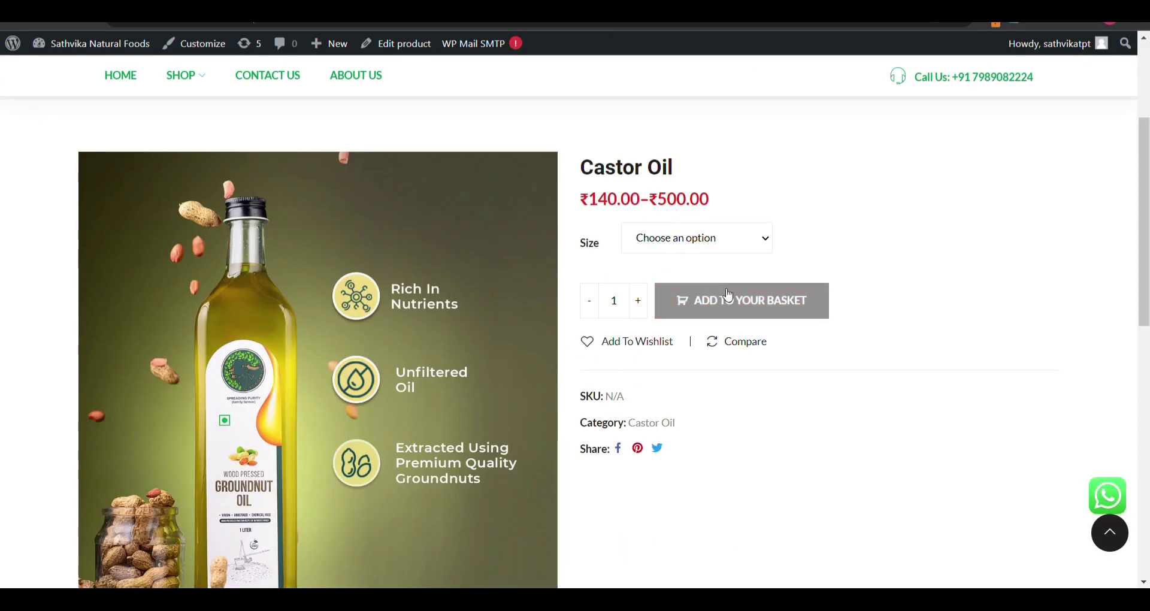
Pick the 250ml Castor Oil size and try adding it to the basket
click(697, 281)
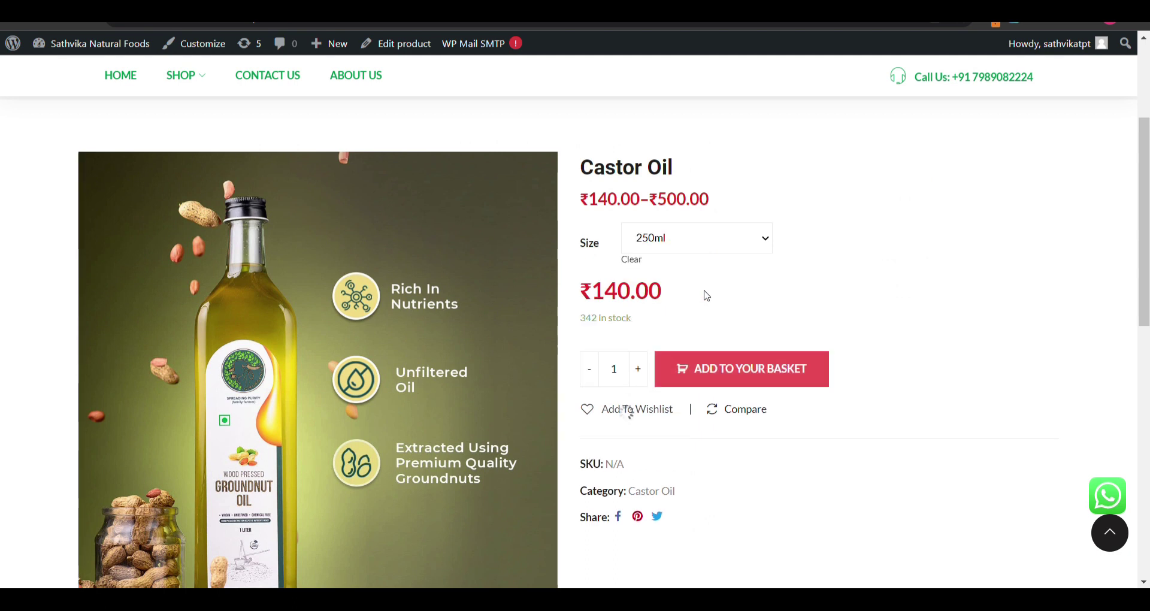
click(762, 369)
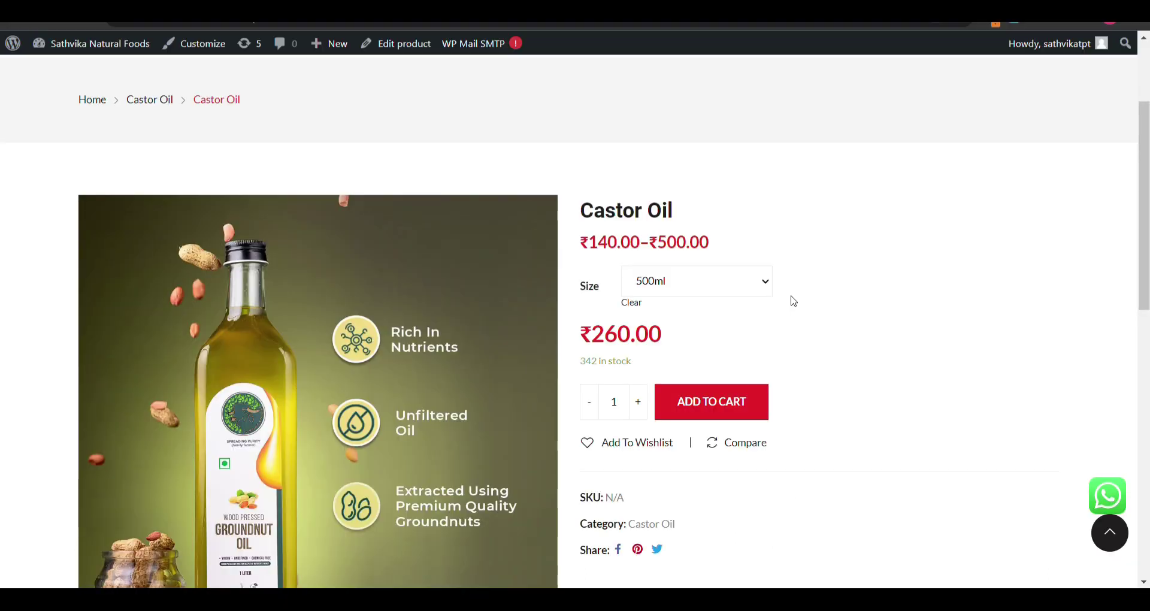
scroll(762, 308, down, 1)
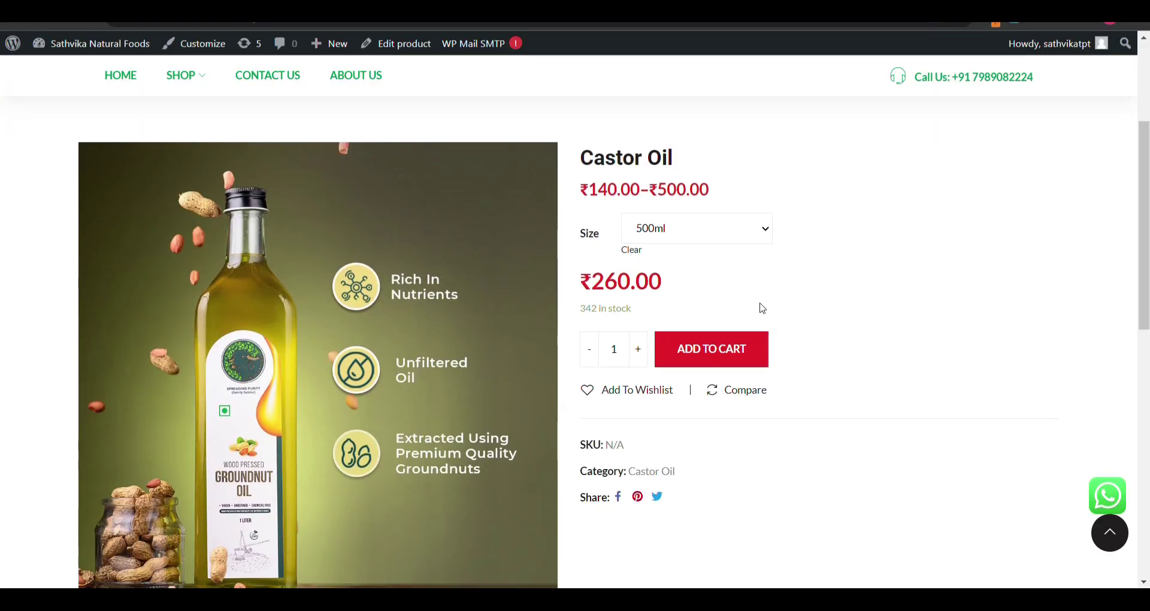
scroll(713, 293, up, 2)
scroll(713, 294, down, 2)
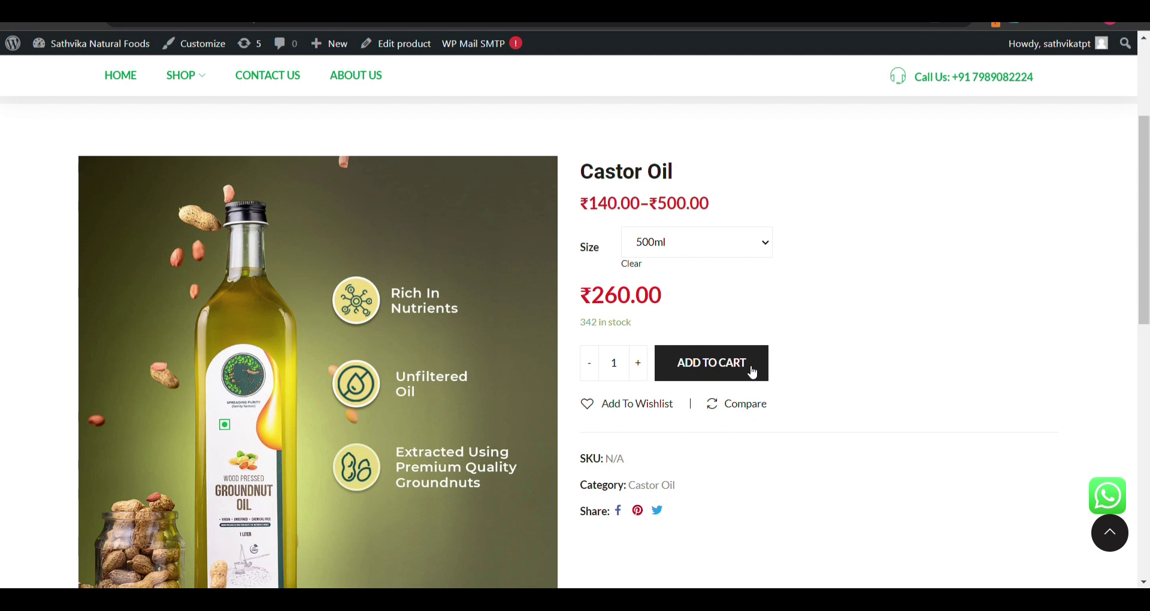
scroll(753, 372, up, 1)
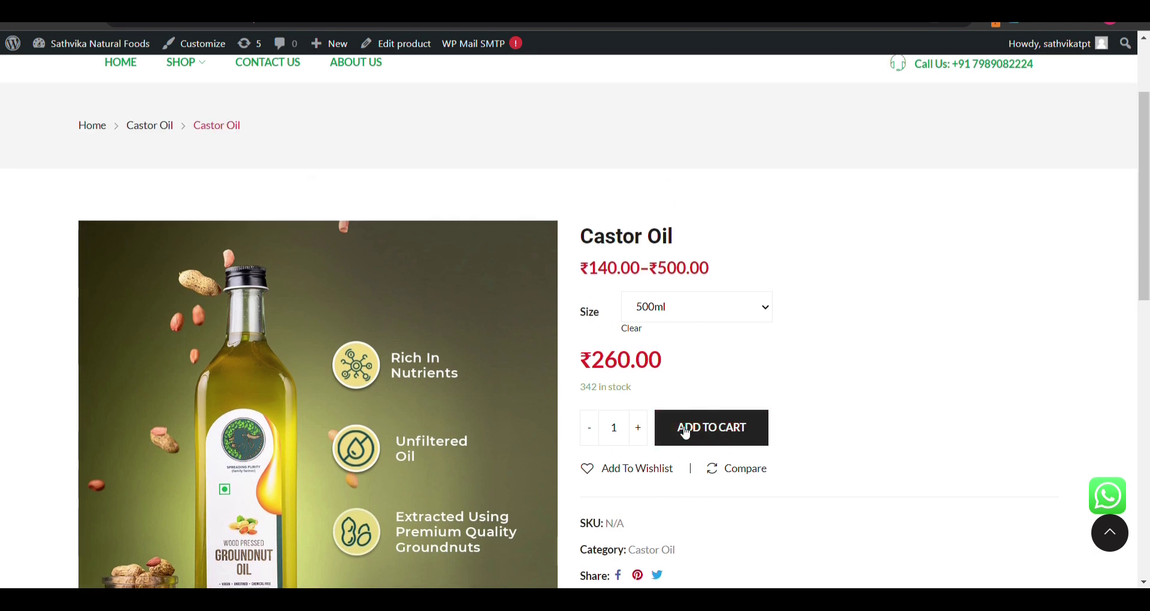
scroll(716, 428, down, 2)
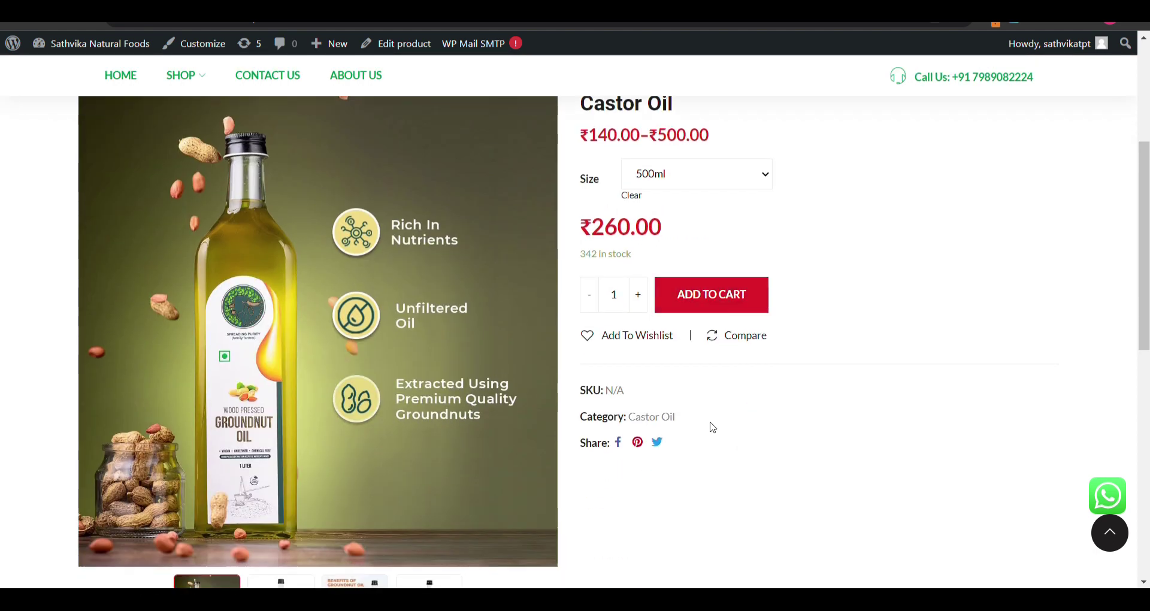
mouse_move(88, 46)
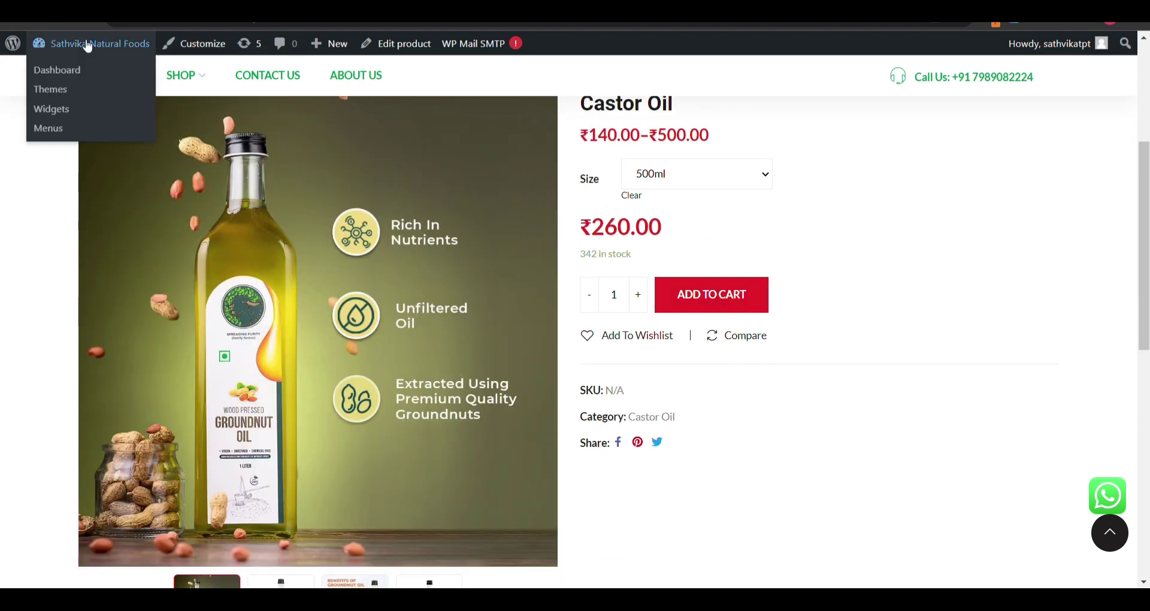
Go from the admin dashboard to the Plugins > Add New page
click(88, 46)
scroll(30, 333, down, 4)
mouse_move(22, 382)
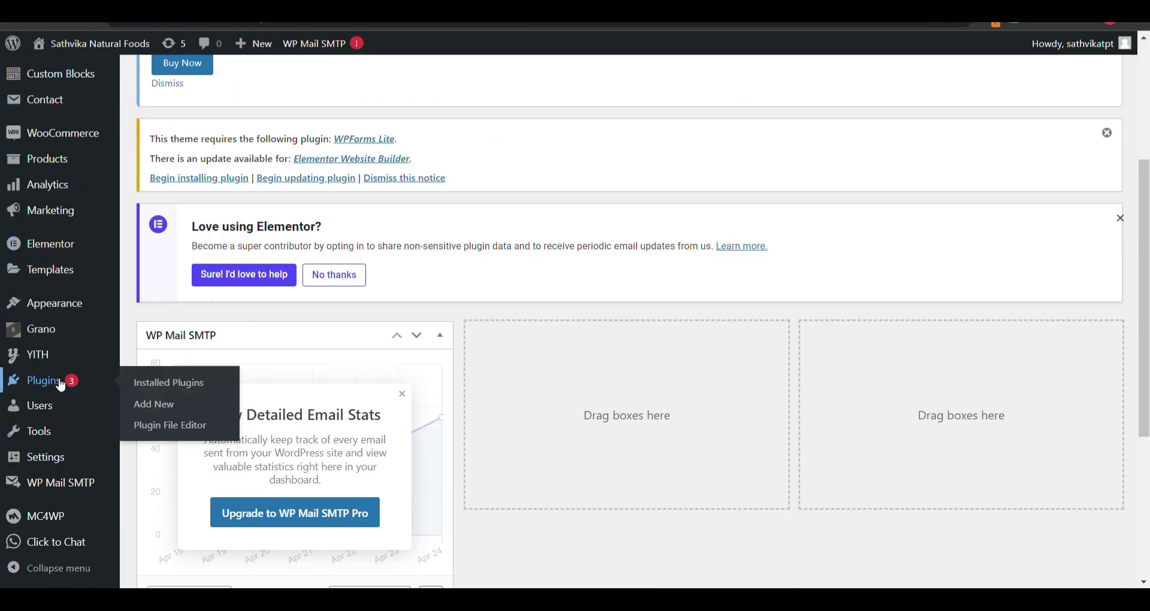
click(157, 404)
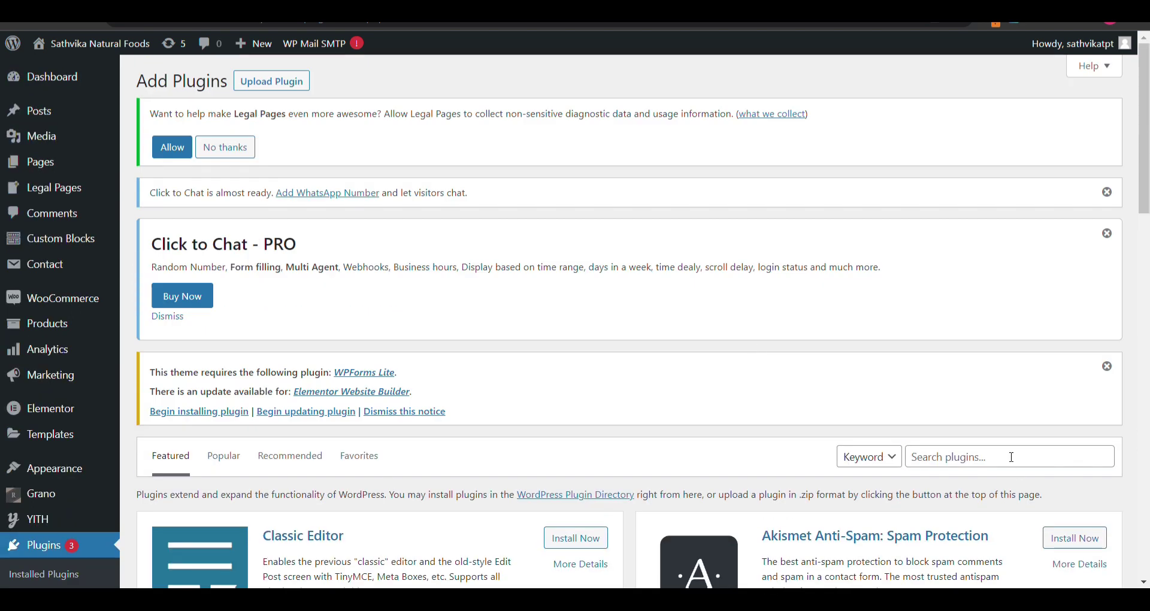
Search the plugin directory for 'custom add to cART BUTTON' and browse the results
click(1011, 457)
text(custom add)
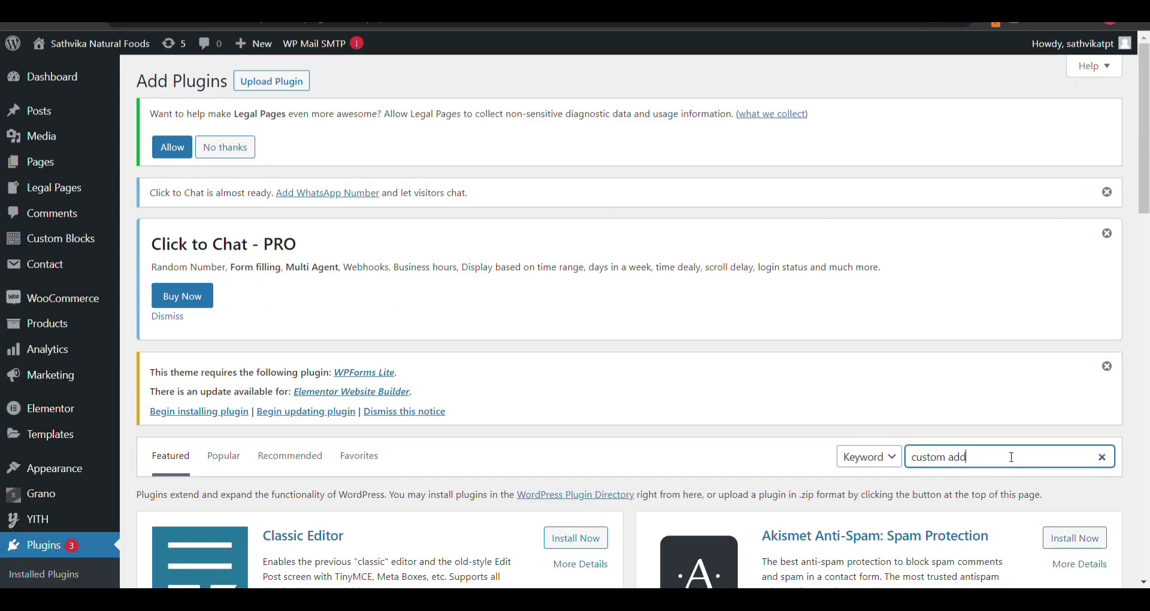
text( to cART BU)
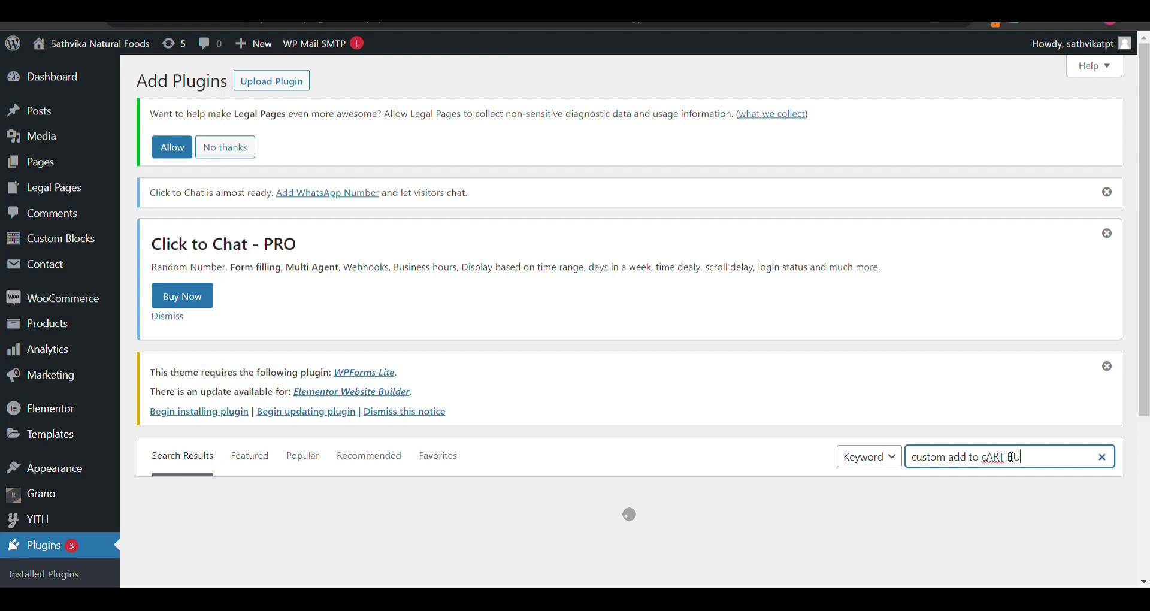
text(TTON)
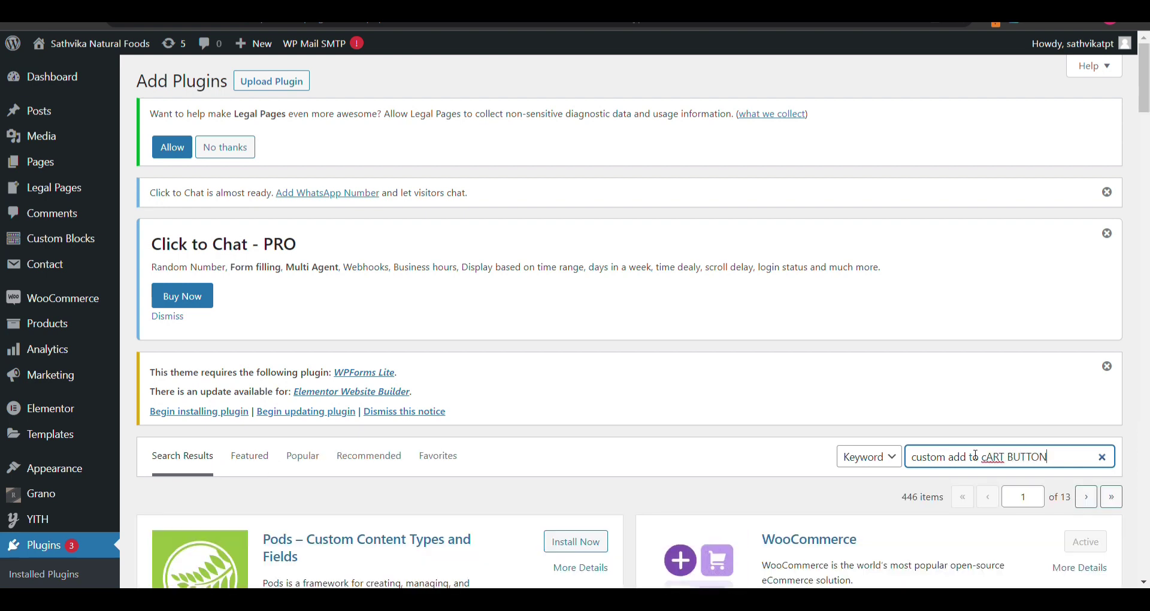
scroll(702, 487, down, 3)
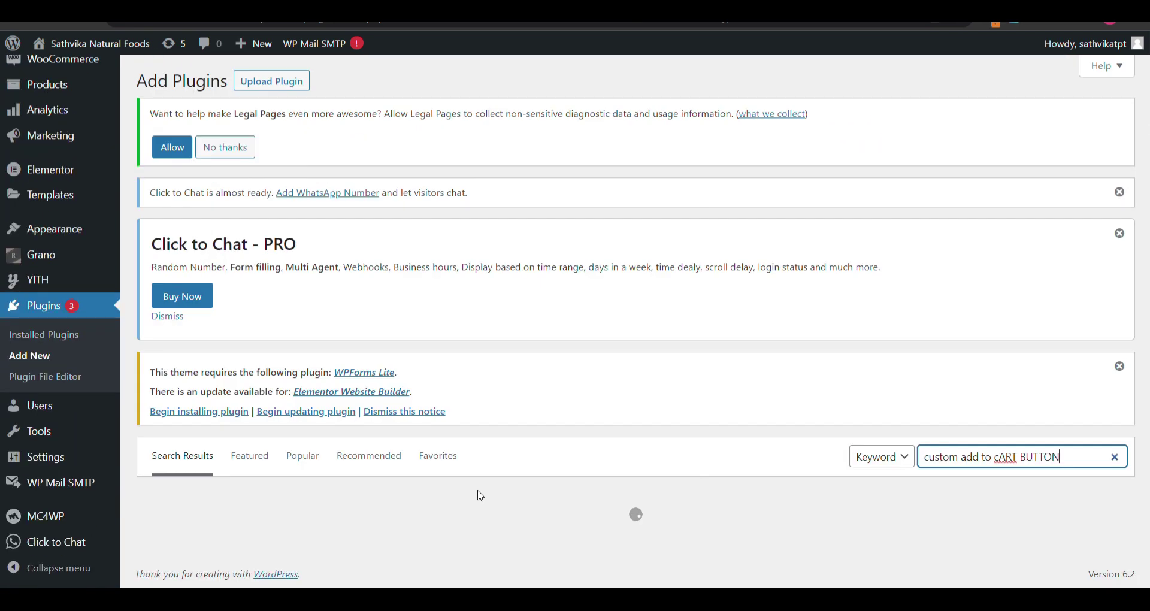
scroll(577, 404, down, 4)
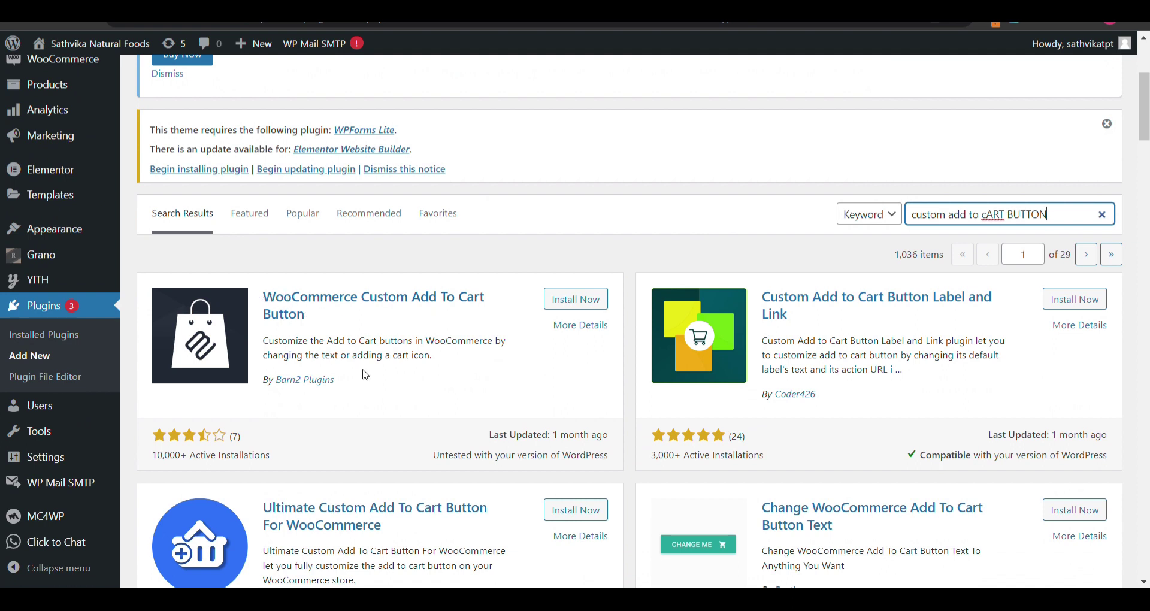
scroll(365, 375, down, 1)
Install WooCommerce Custom Add To Cart Button and open its settings in the Customizer
click(584, 222)
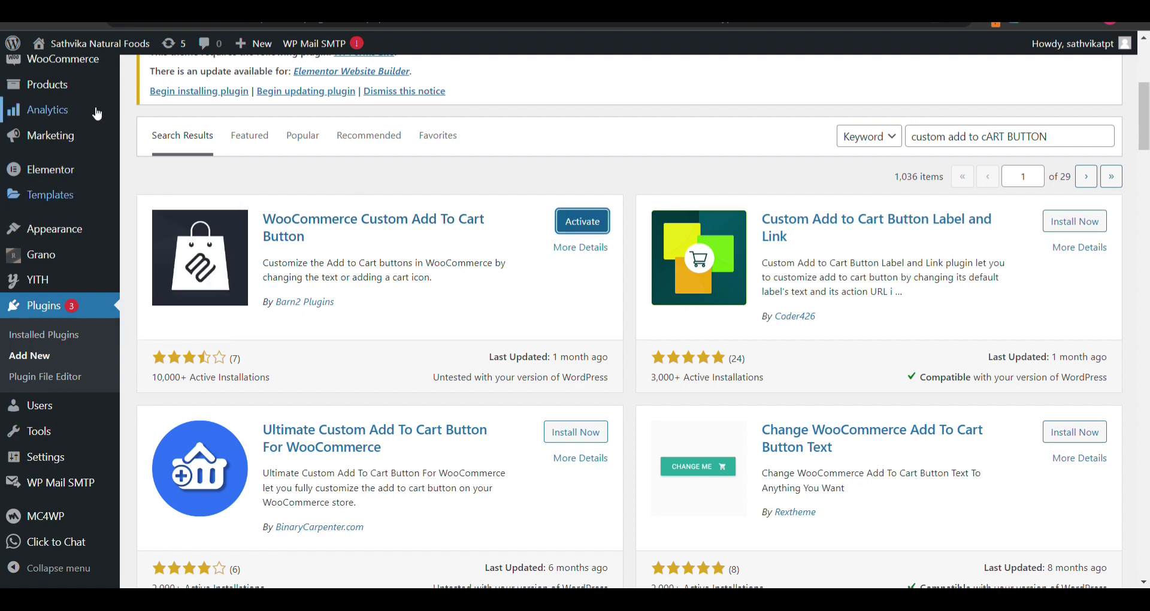
mouse_move(33, 192)
scroll(60, 240, down, 5)
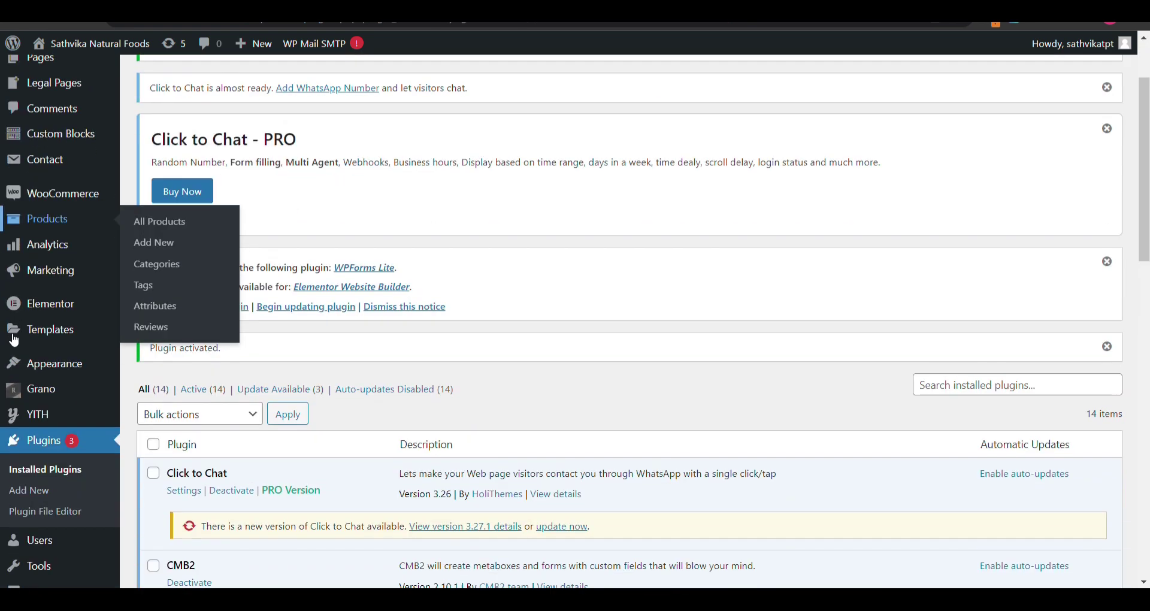
scroll(252, 326, down, 6)
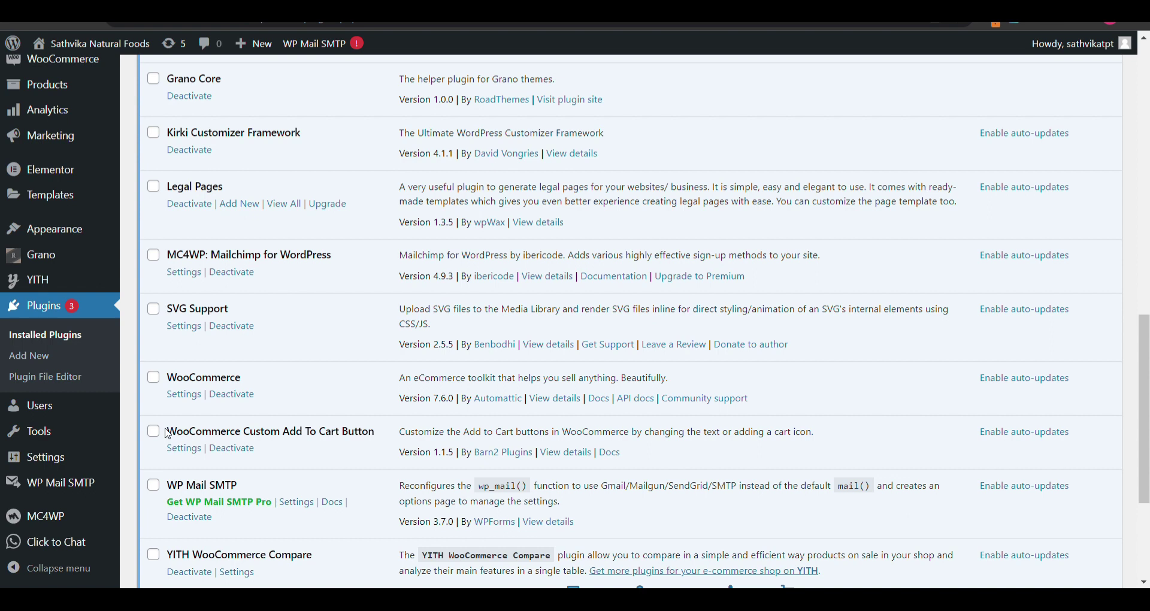
drag(169, 434, 375, 433)
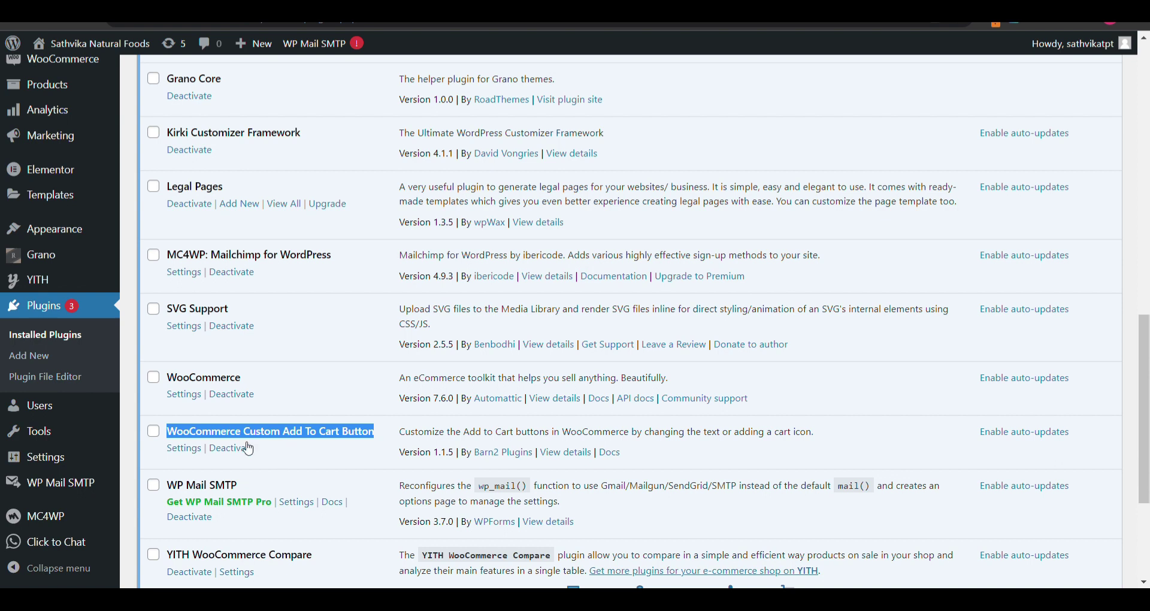
click(184, 450)
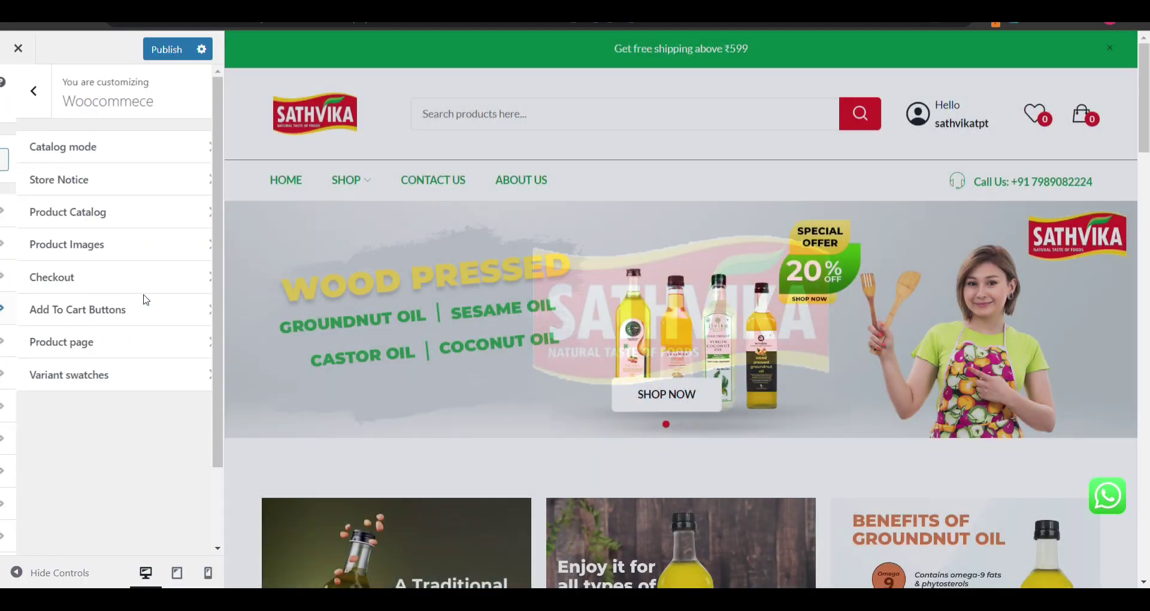
In Add To Cart Buttons, change the button text to 'Add to your bascket'
click(149, 302)
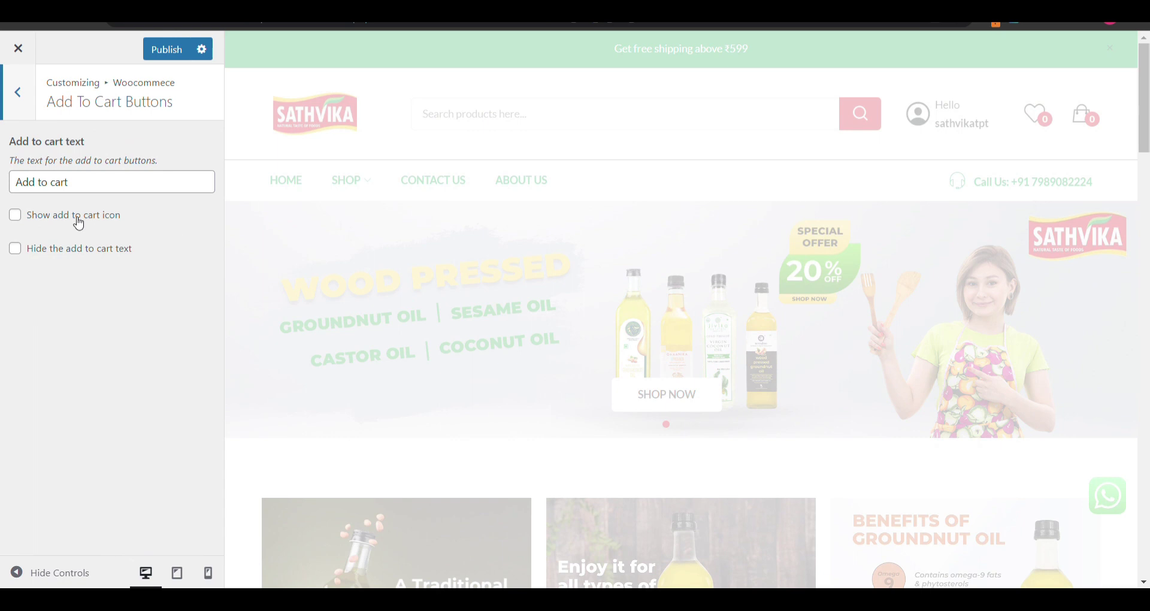
scroll(519, 265, down, 5)
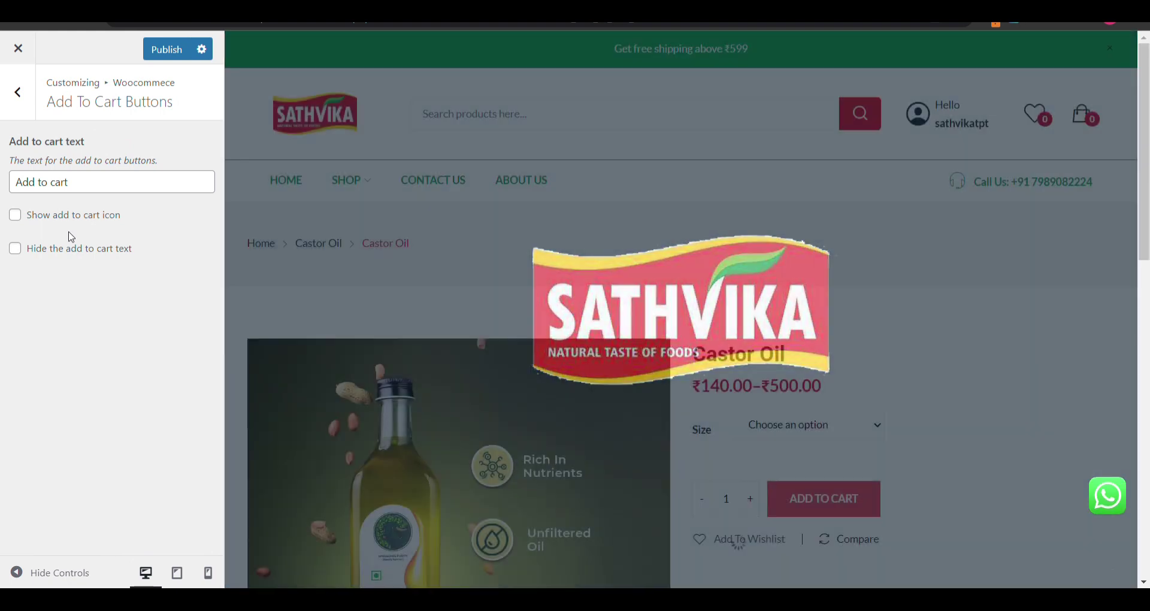
scroll(511, 316, down, 2)
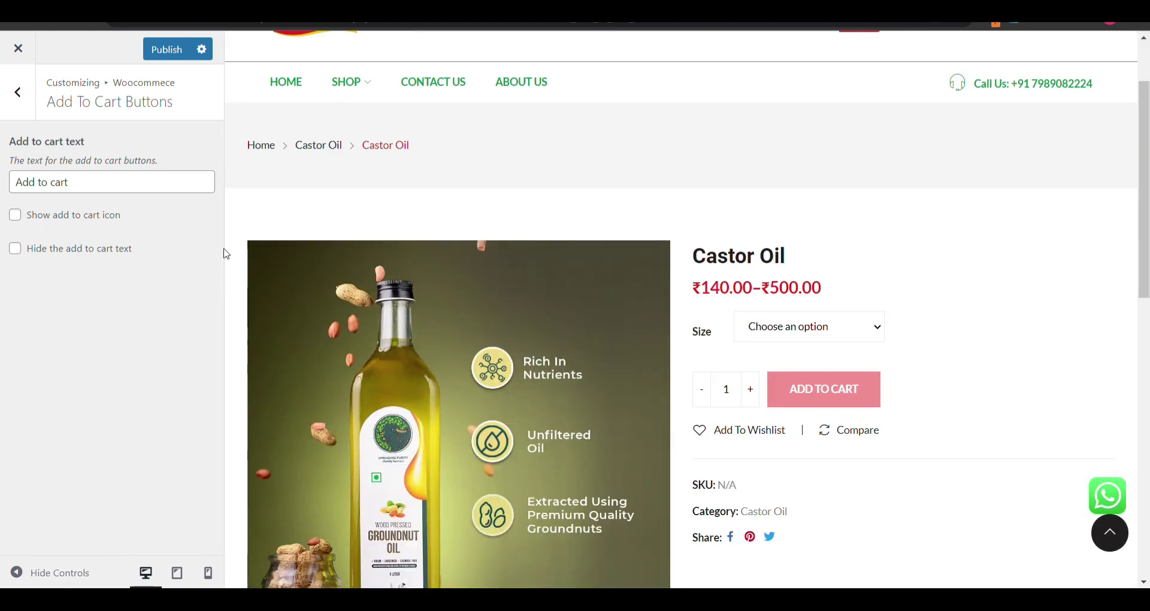
click(85, 190)
key(BackSpace)
key(BackSpace)
text(Y)
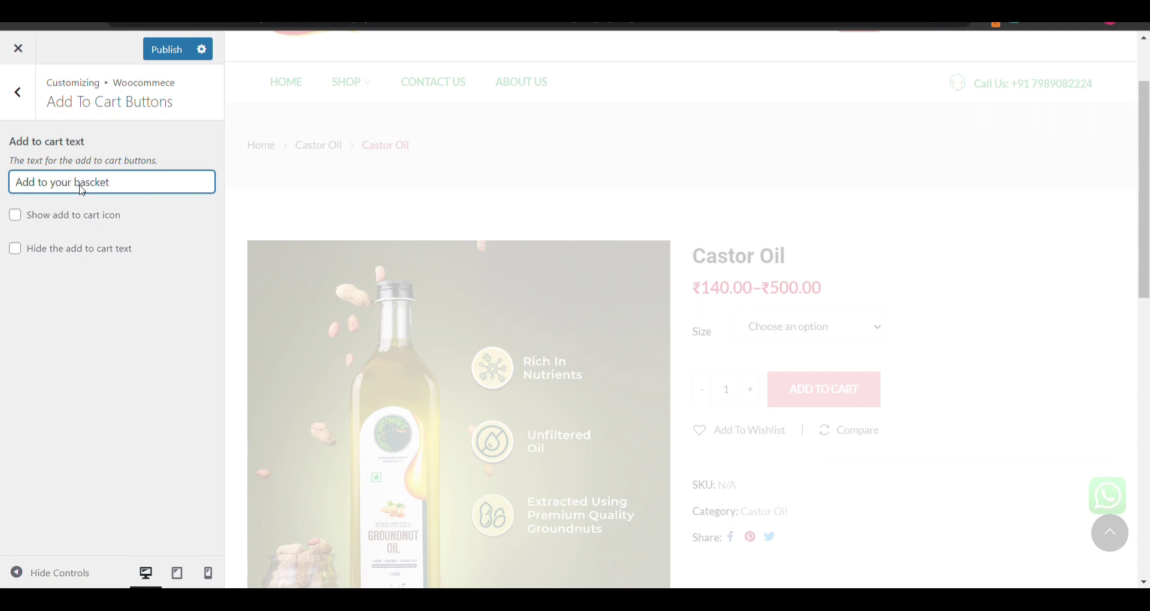
Correct the wording to 'Add to your basket', enable the cart icon and hide the text
click(94, 186)
key(BackSpace)
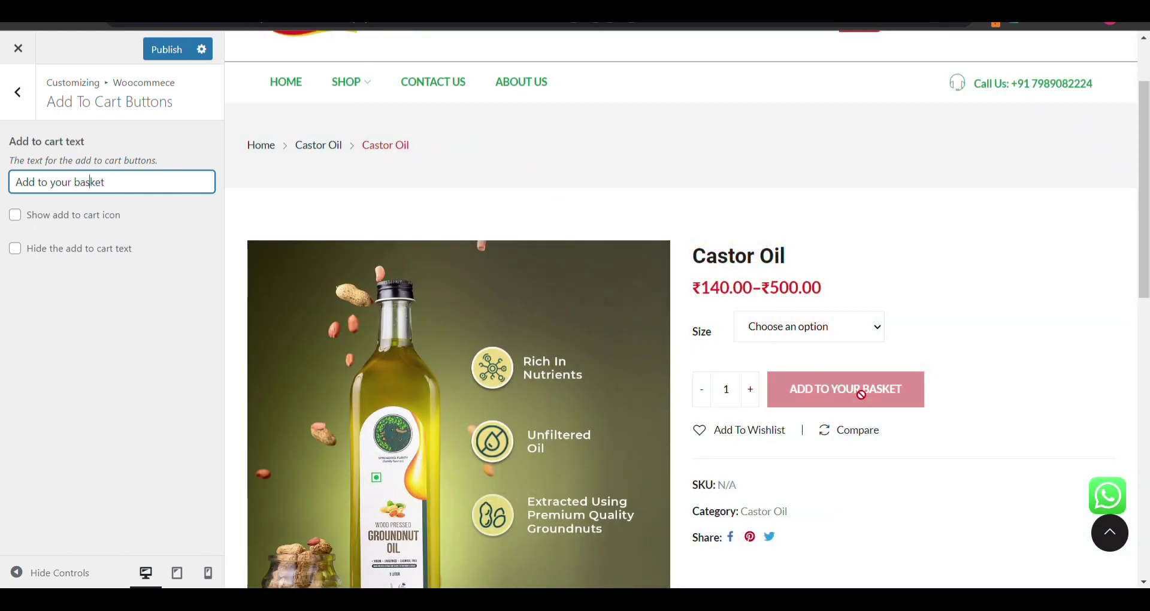
click(16, 216)
click(16, 217)
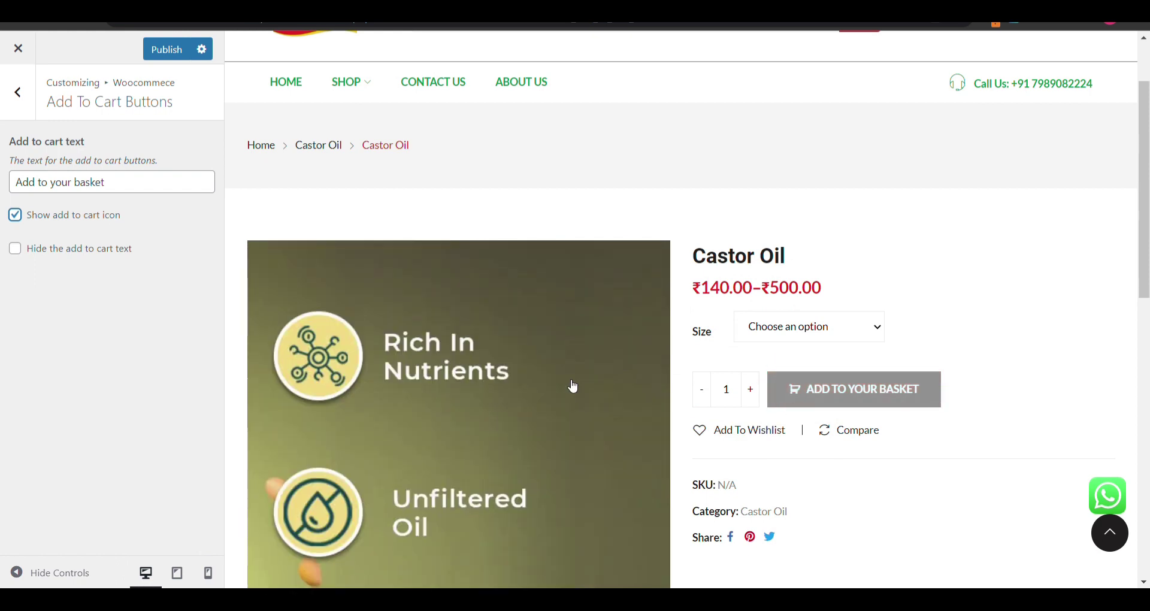
click(16, 250)
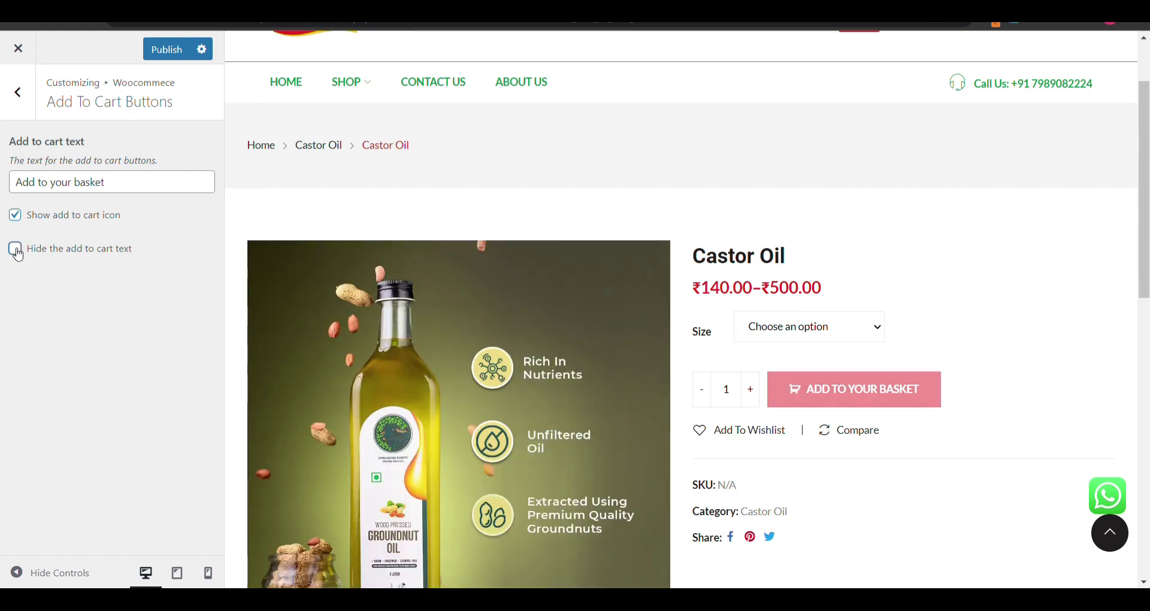
click(16, 250)
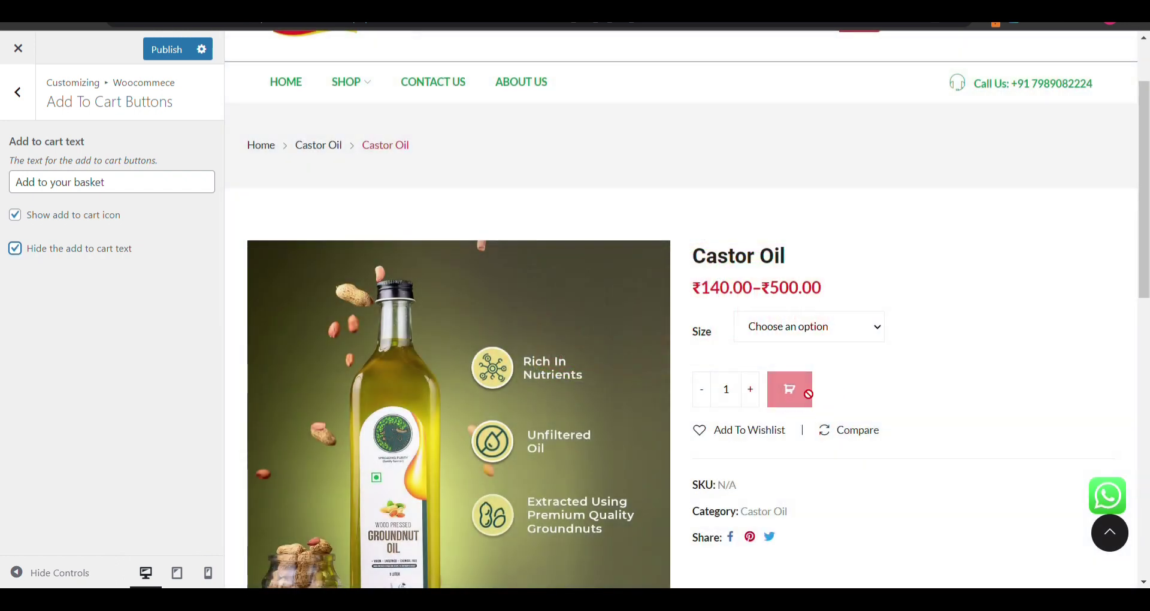
Leave and reopen the WooCommerce Add To Cart Buttons settings section
scroll(778, 413, down, 2)
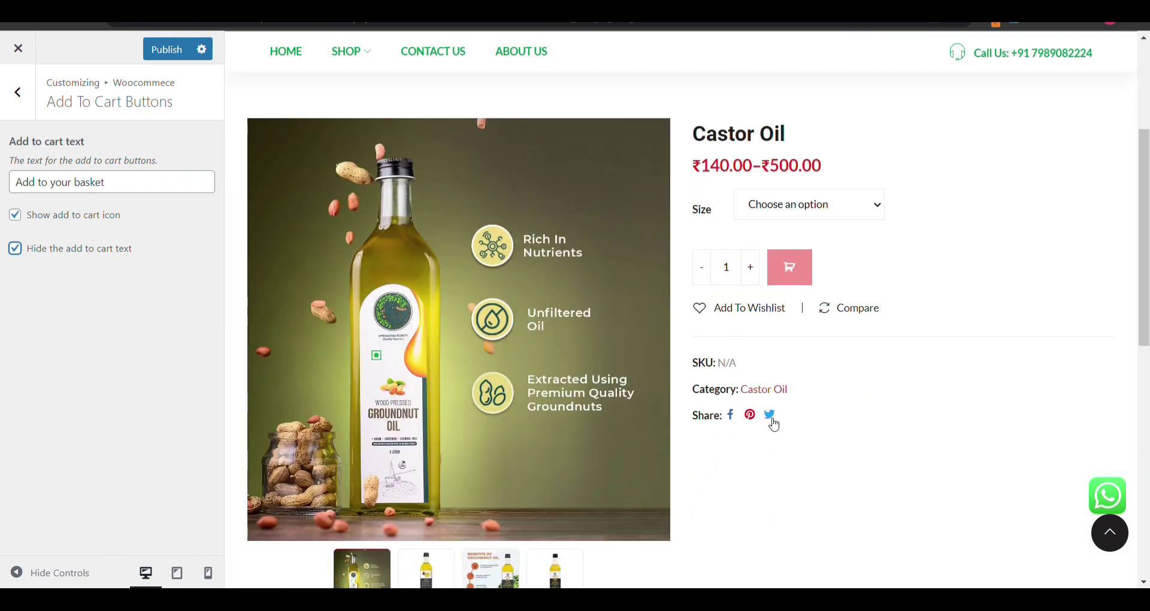
scroll(774, 423, up, 3)
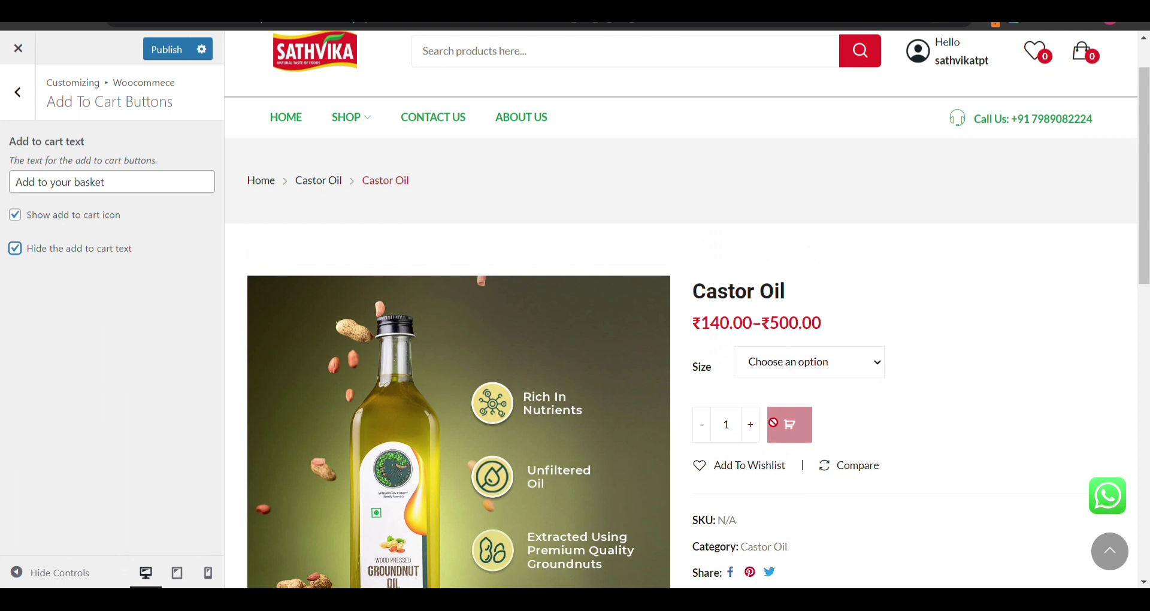
click(11, 97)
click(11, 97)
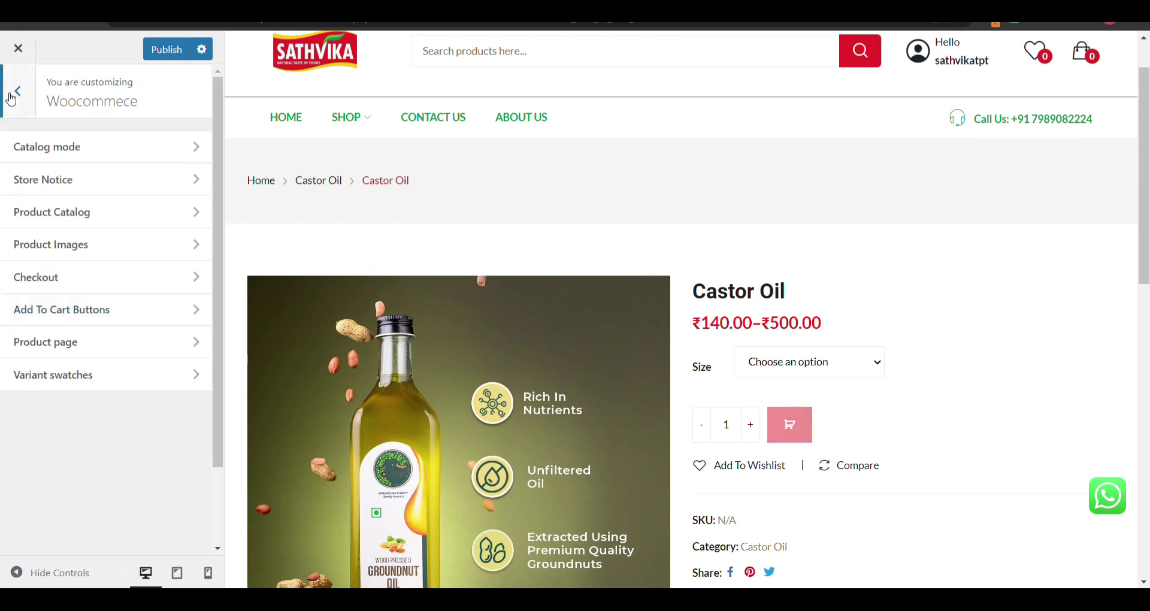
click(59, 412)
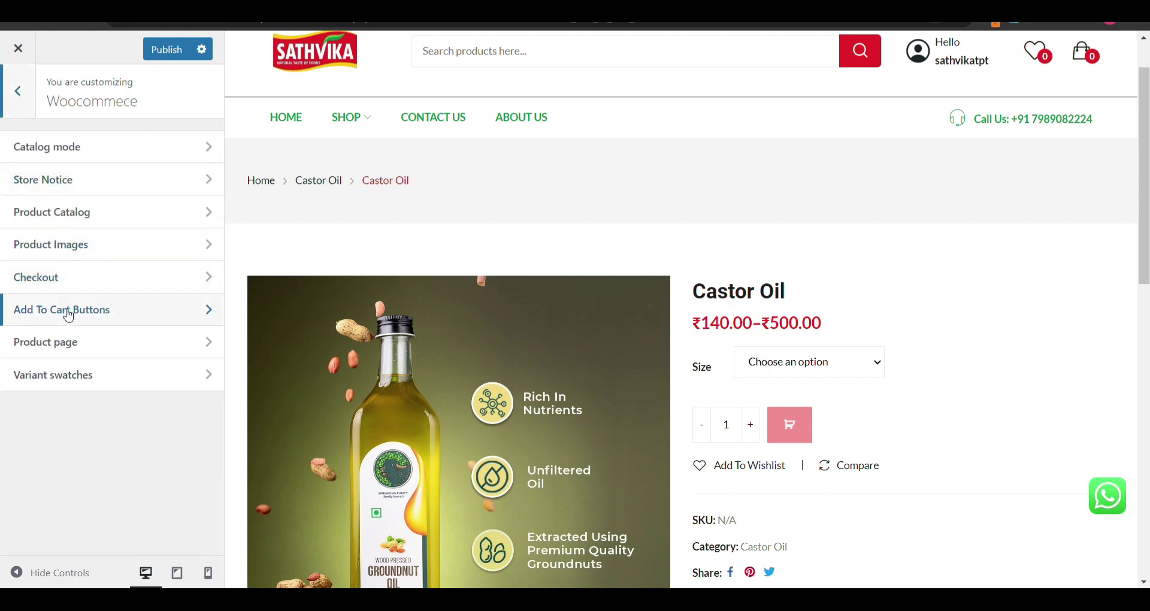
click(67, 315)
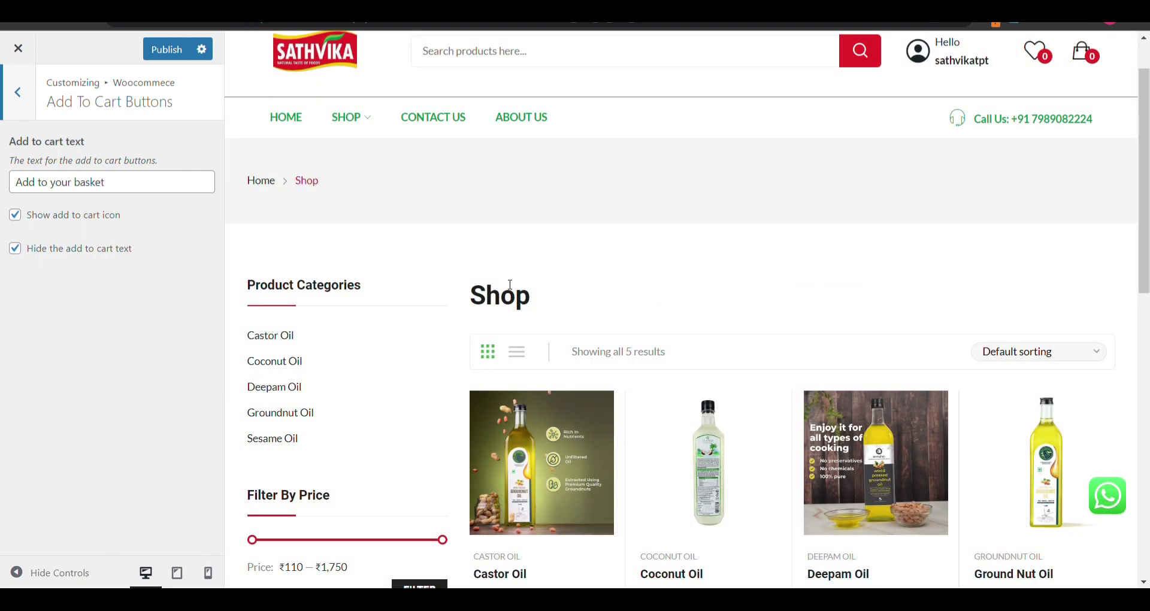
scroll(539, 288, down, 3)
Preview Castor Oil, show the button text beside the icon again, and publish
click(555, 289)
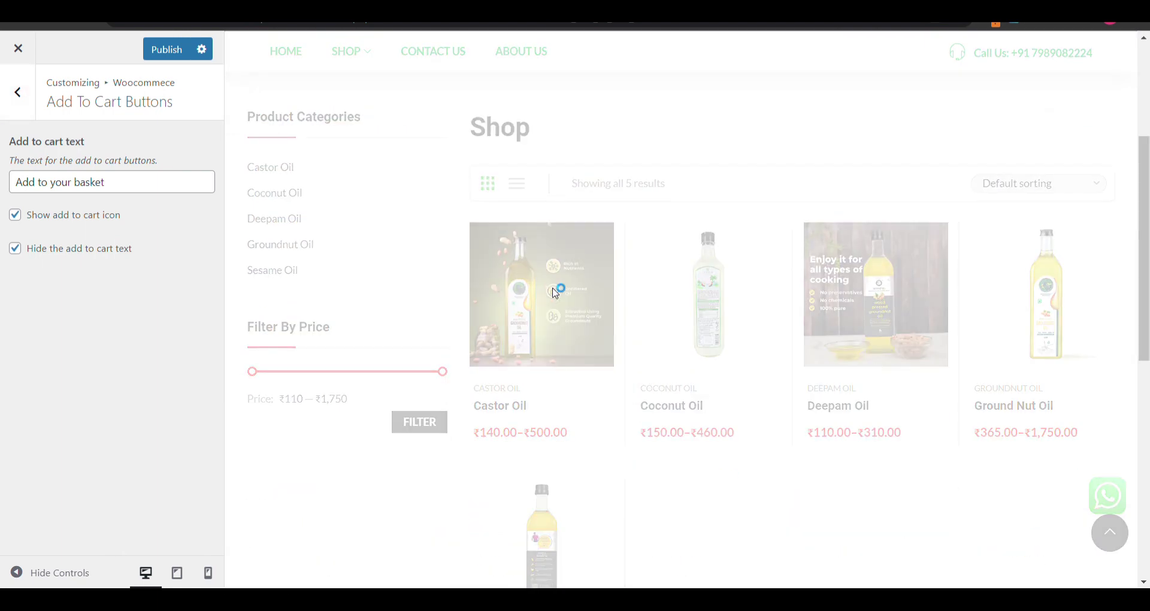
scroll(526, 326, down, 2)
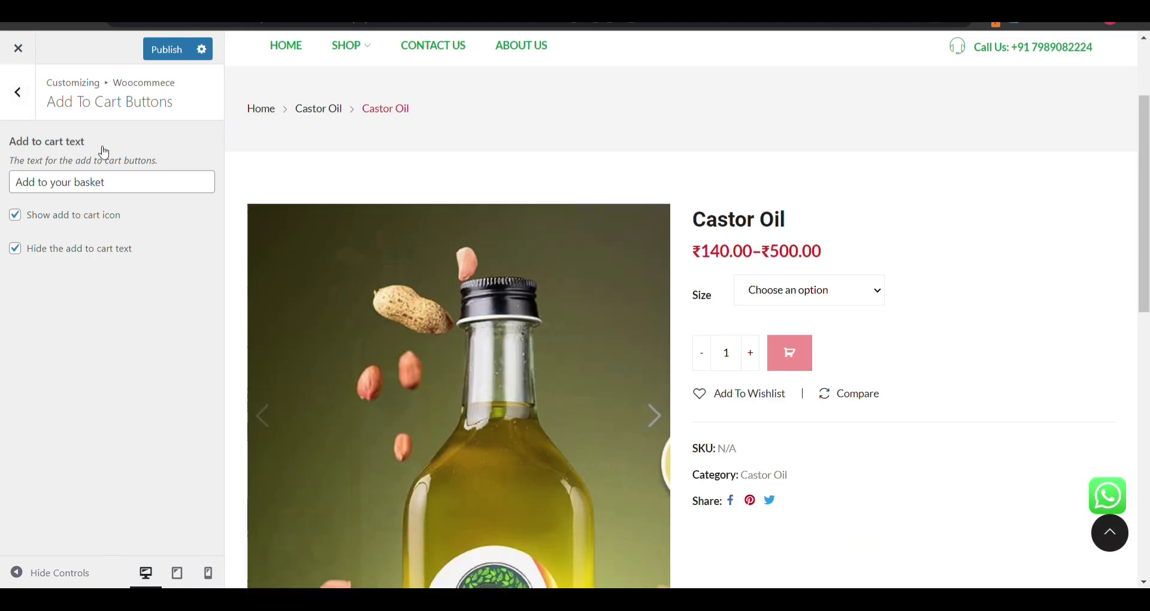
click(21, 253)
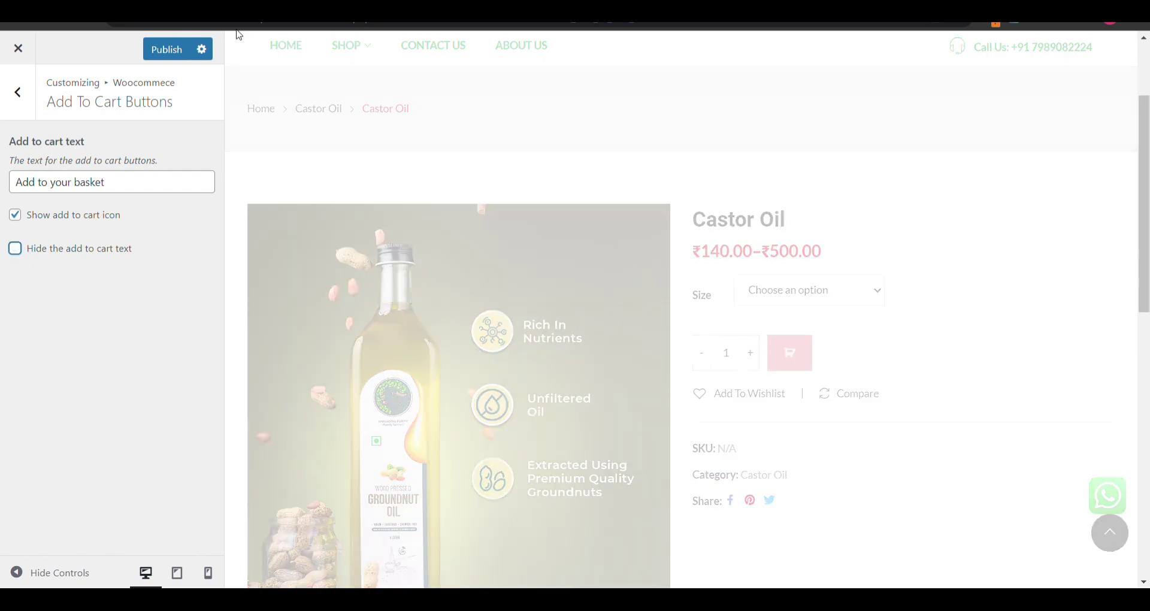
click(171, 47)
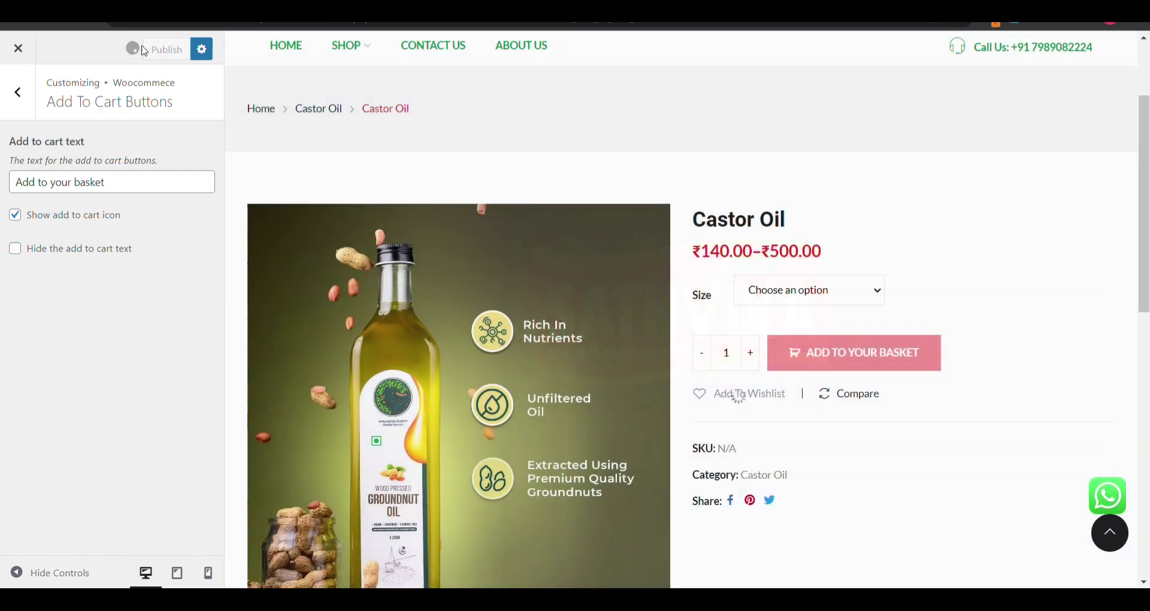
Exit the Customizer, visit the live store and open the Castor Oil product
click(17, 55)
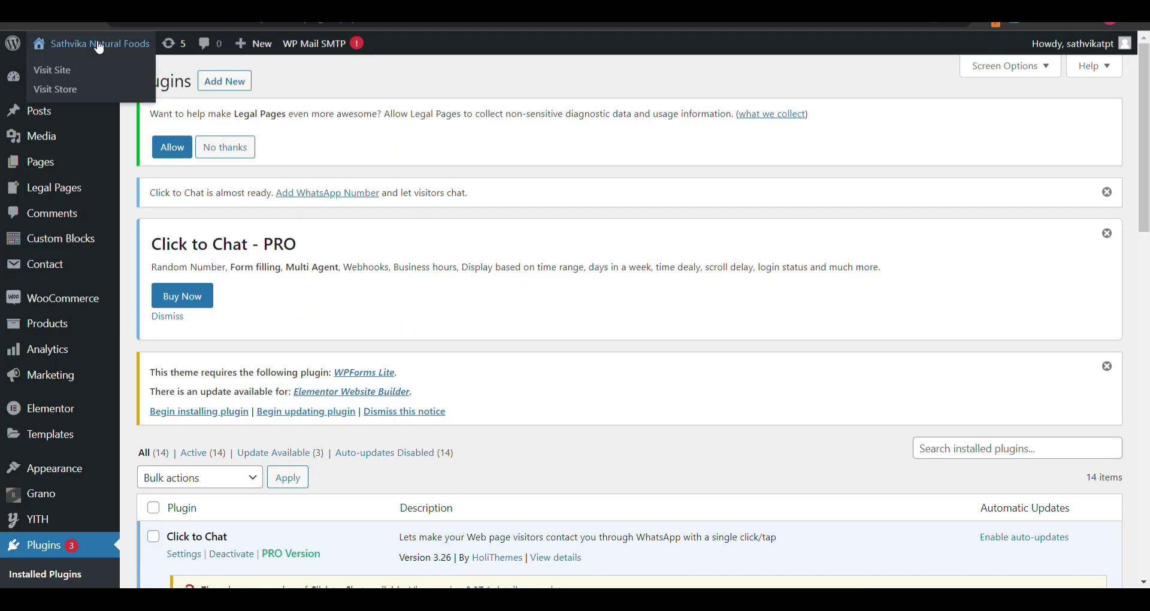
click(99, 48)
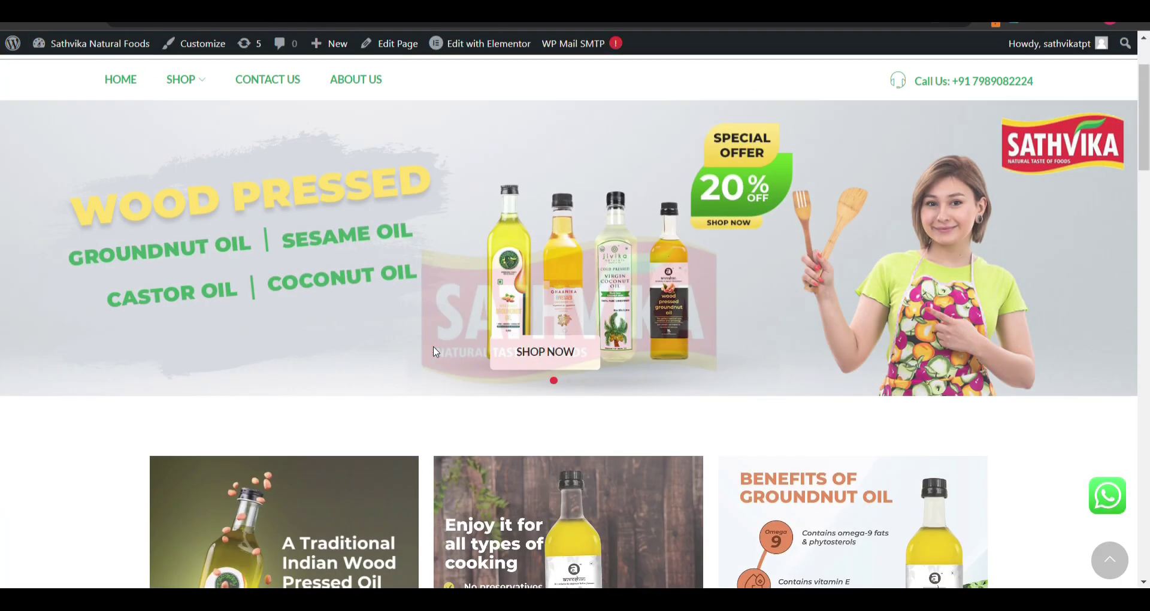
scroll(434, 352, down, 4)
scroll(434, 349, down, 6)
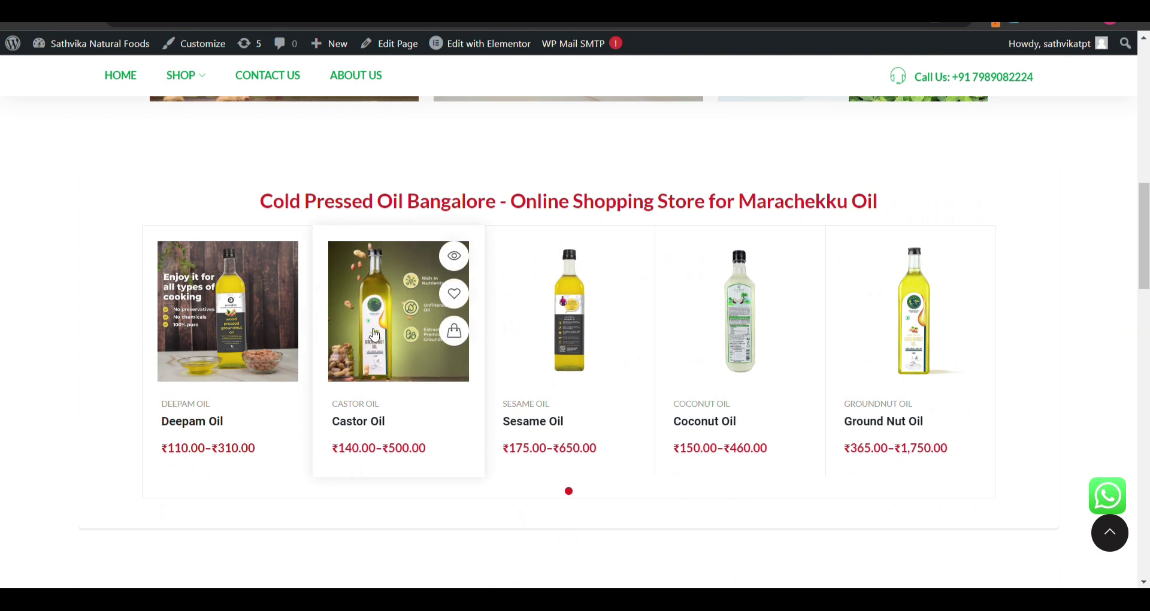
click(374, 335)
Add a 250ml Castor Oil to the basket and proceed to checkout
scroll(575, 269, down, 3)
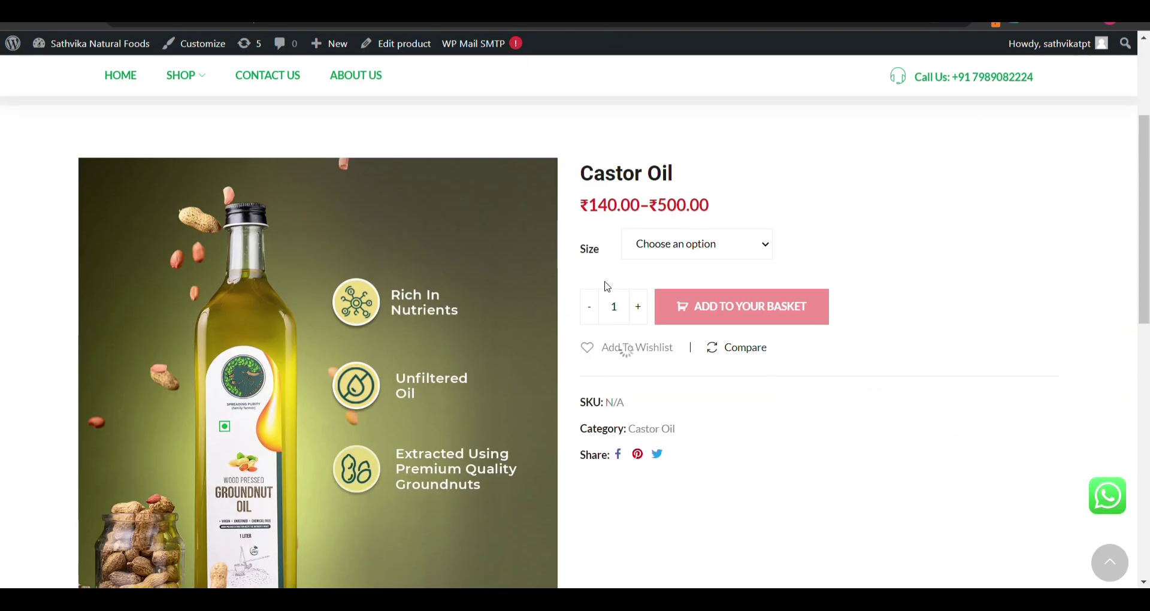
click(698, 283)
click(763, 369)
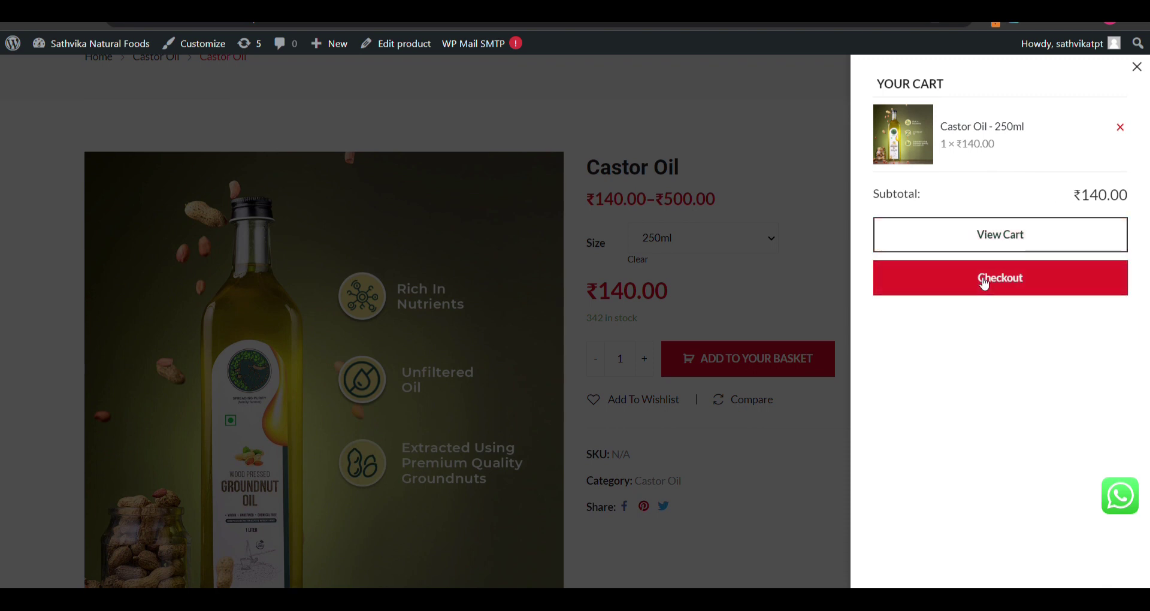
click(984, 284)
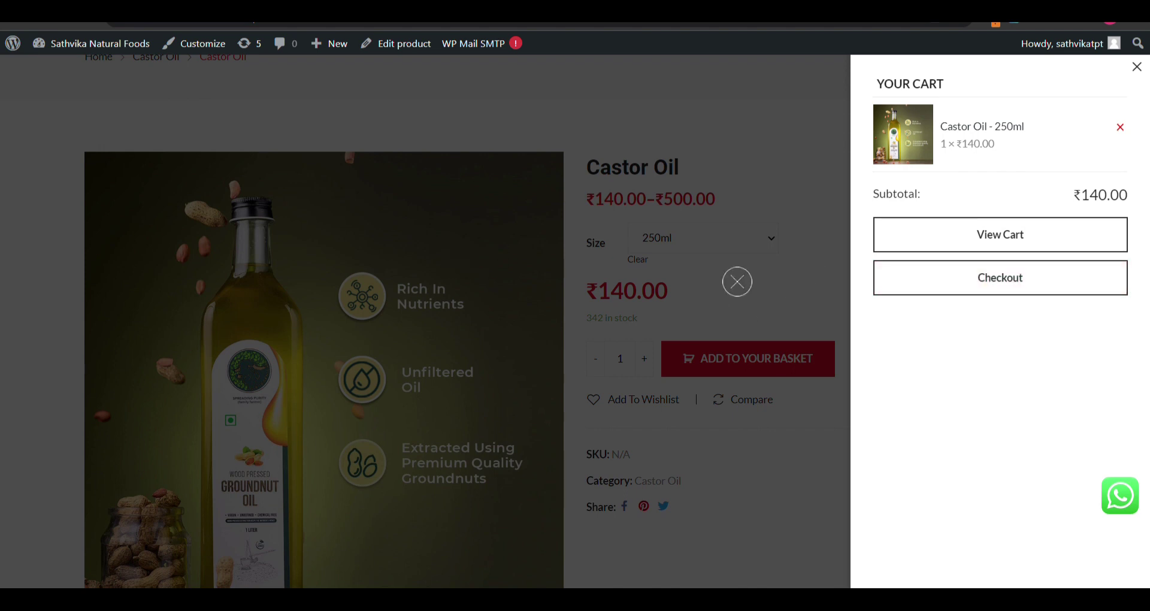